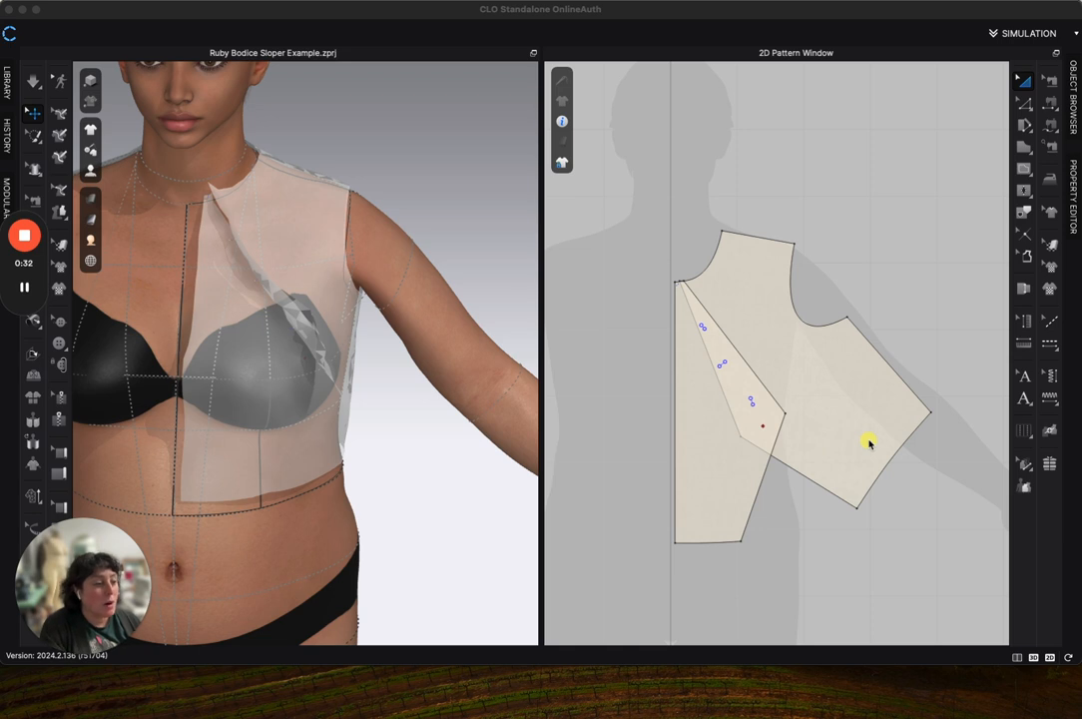
Draw a straight internal line on the centre front panel from where the lower edges of the two panels cross up to the neckline overlap.
{"action": "left_click", "coordinate": [709, 463]}
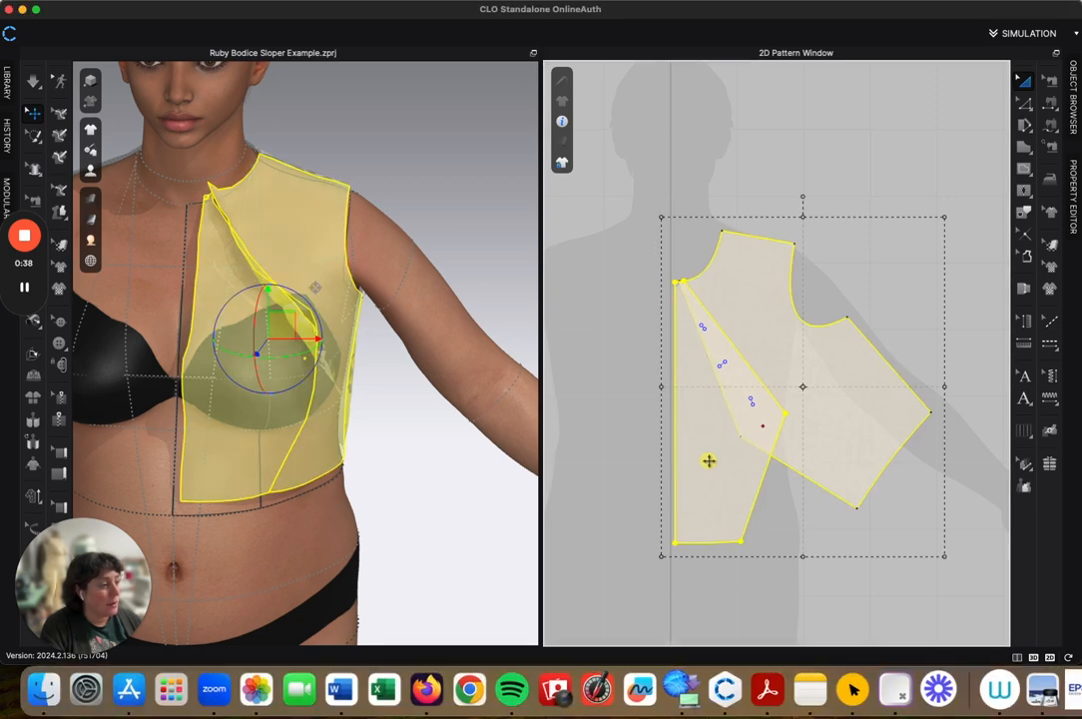
{"action": "left_click", "coordinate": [709, 462]}
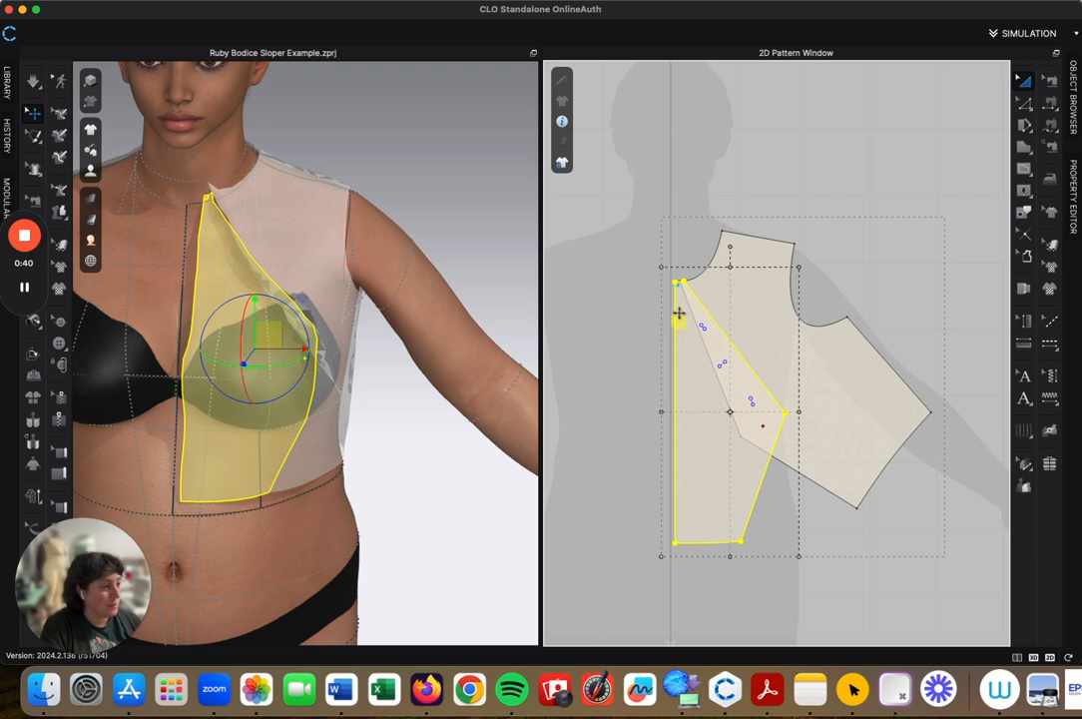
{"action": "left_click", "coordinate": [1025, 172]}
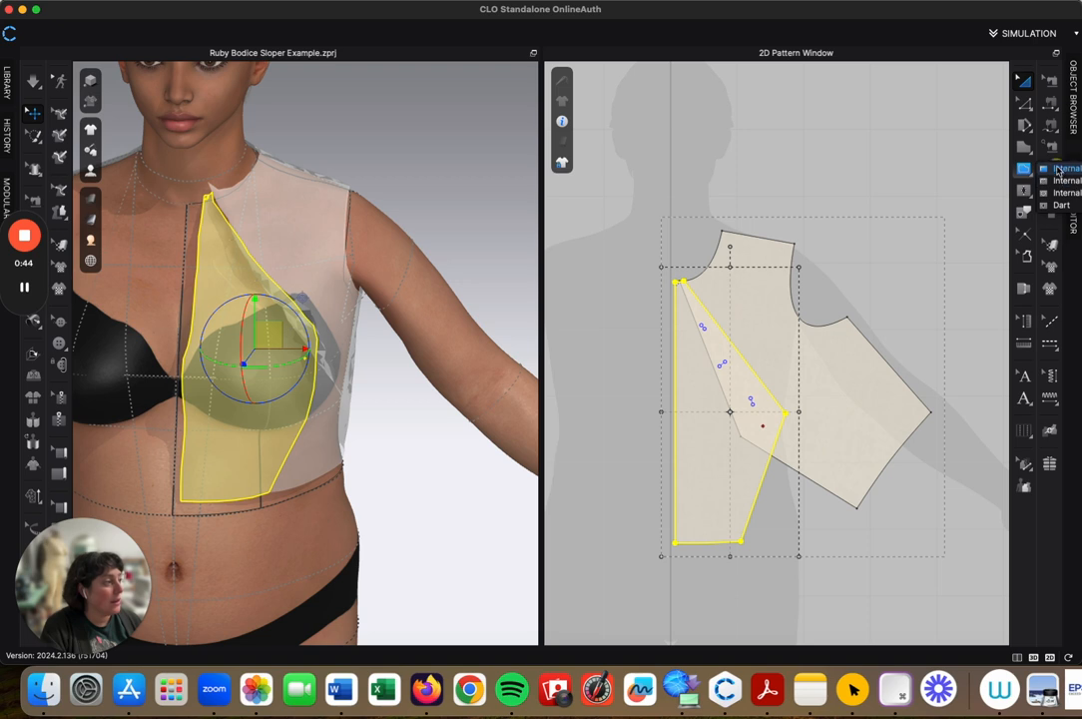
{"action": "left_click", "coordinate": [1058, 171]}
{"action": "scroll", "coordinate": [764, 460], "scroll_direction": "up", "scroll_amount": 2}
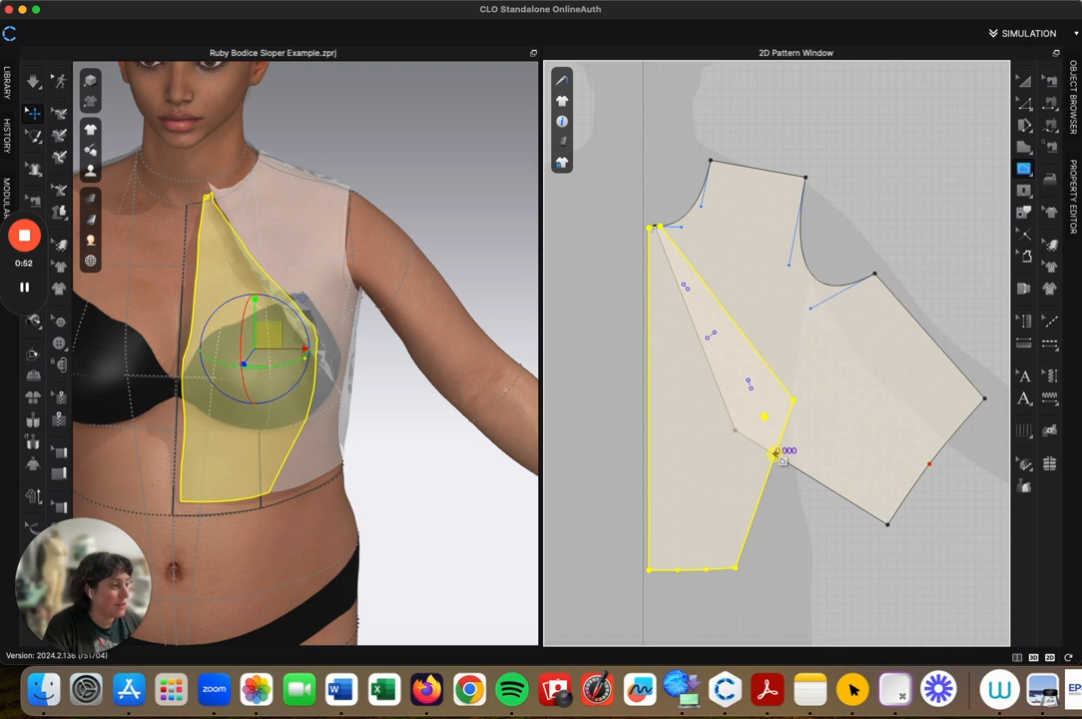
{"action": "left_click", "coordinate": [777, 455]}
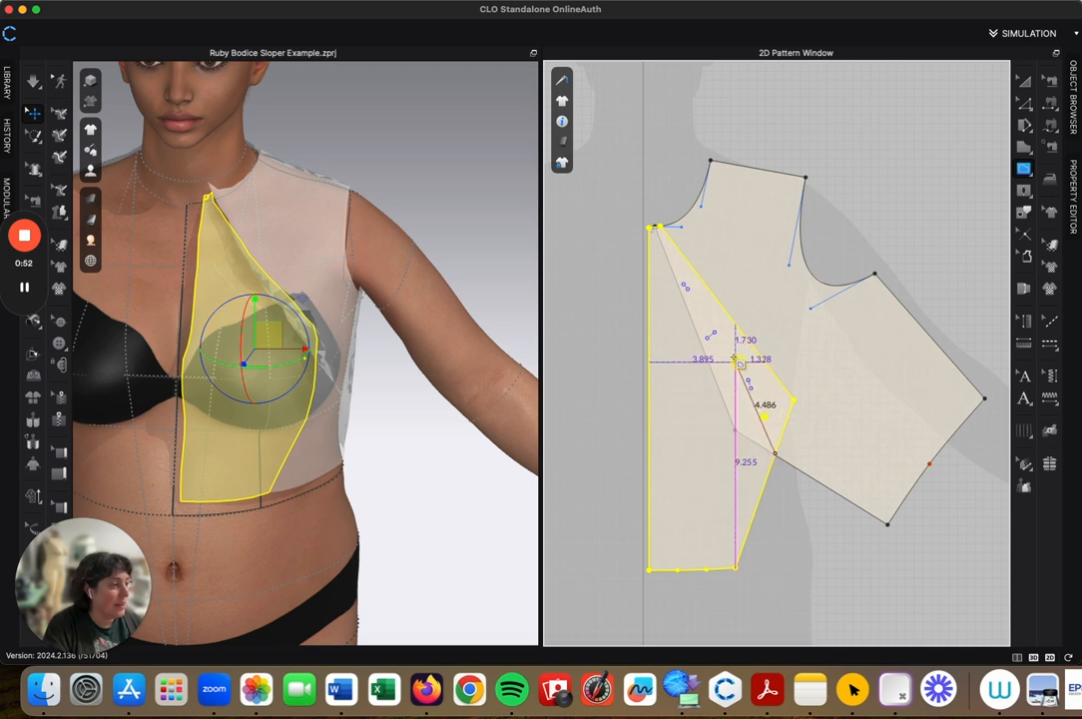
{"action": "left_click", "coordinate": [658, 229]}
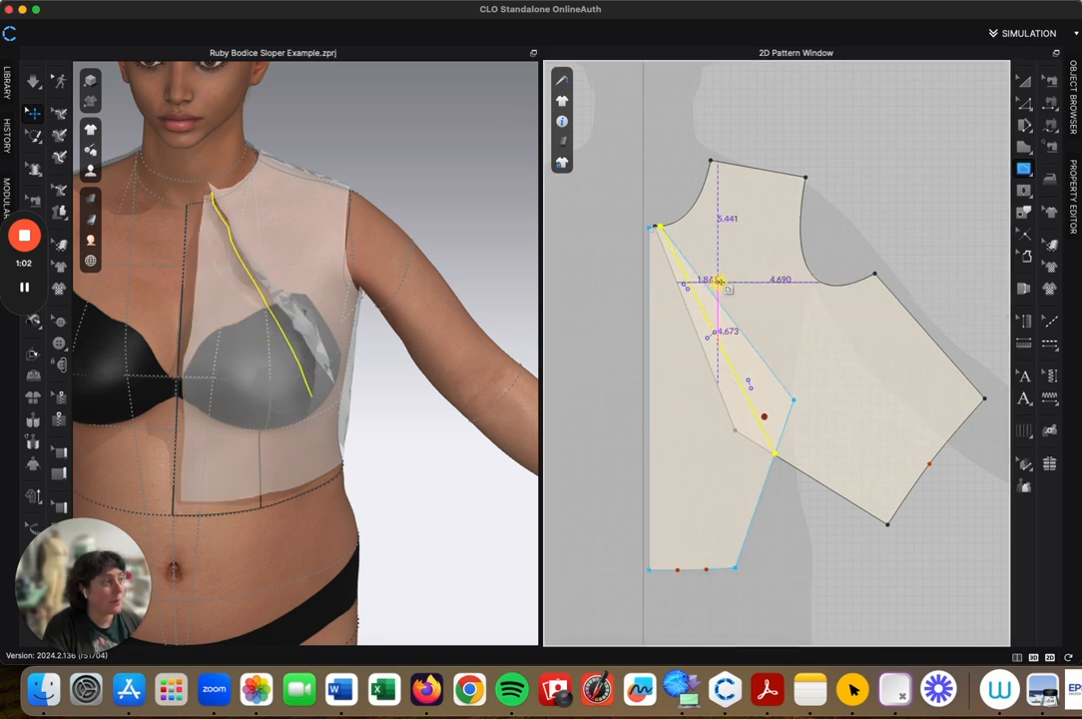
Cut the centre front panel along the new diagonal internal line.
{"action": "left_click", "coordinate": [1023, 103]}
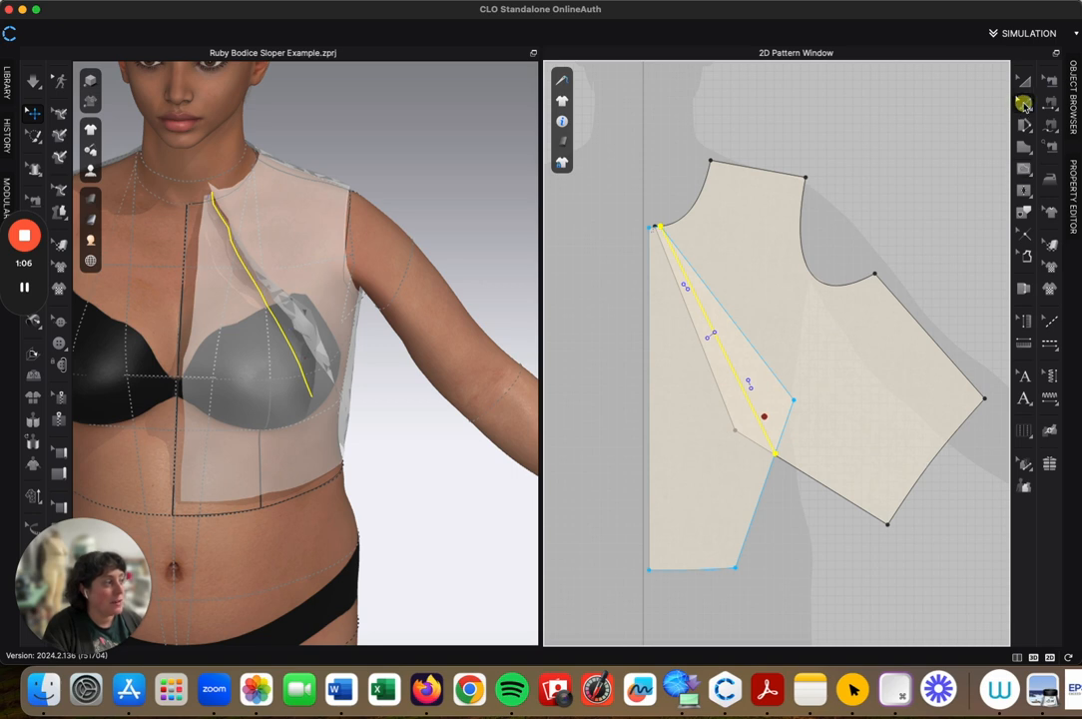
{"action": "left_click", "coordinate": [622, 316]}
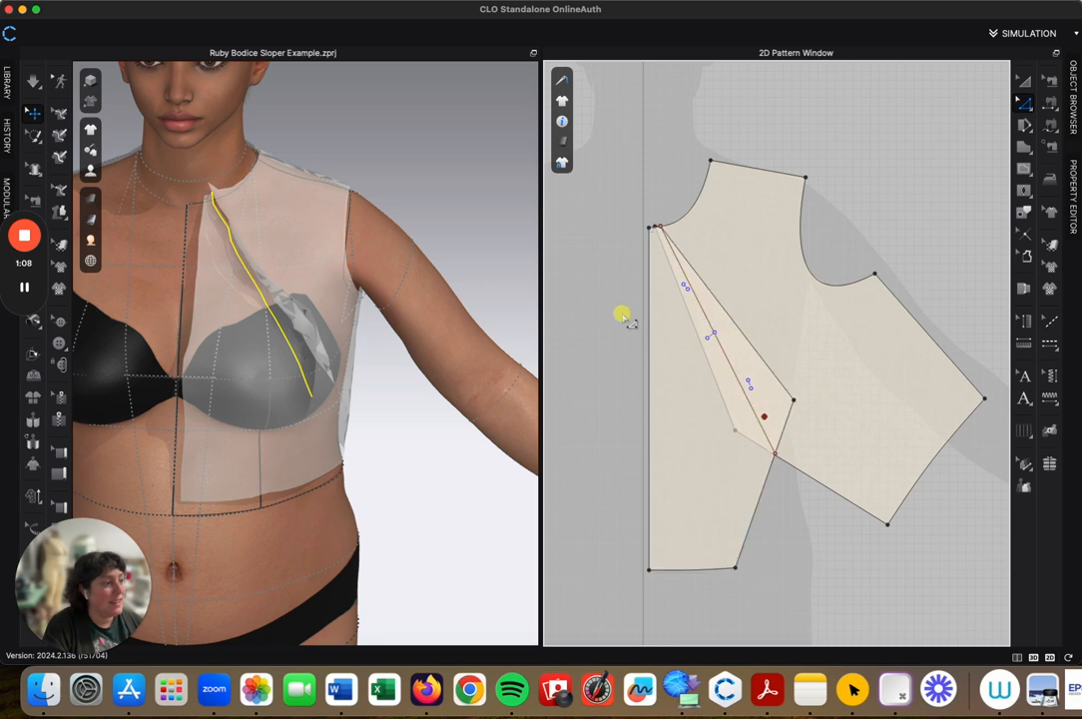
{"action": "left_click", "coordinate": [705, 317]}
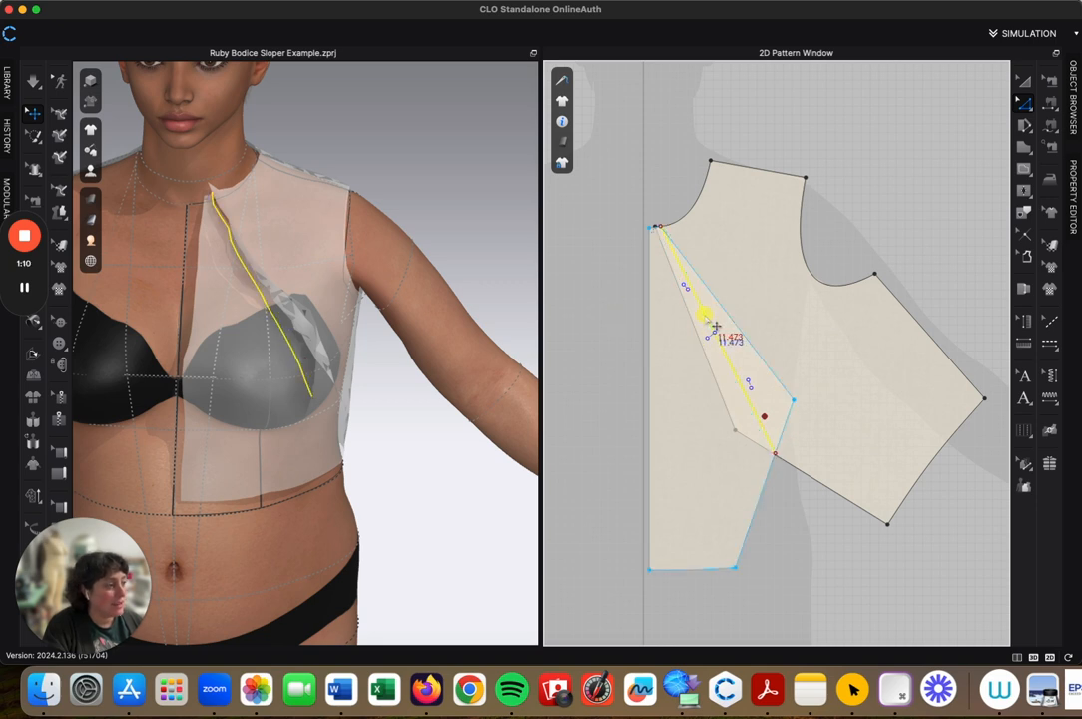
{"action": "right_click", "coordinate": [705, 315]}
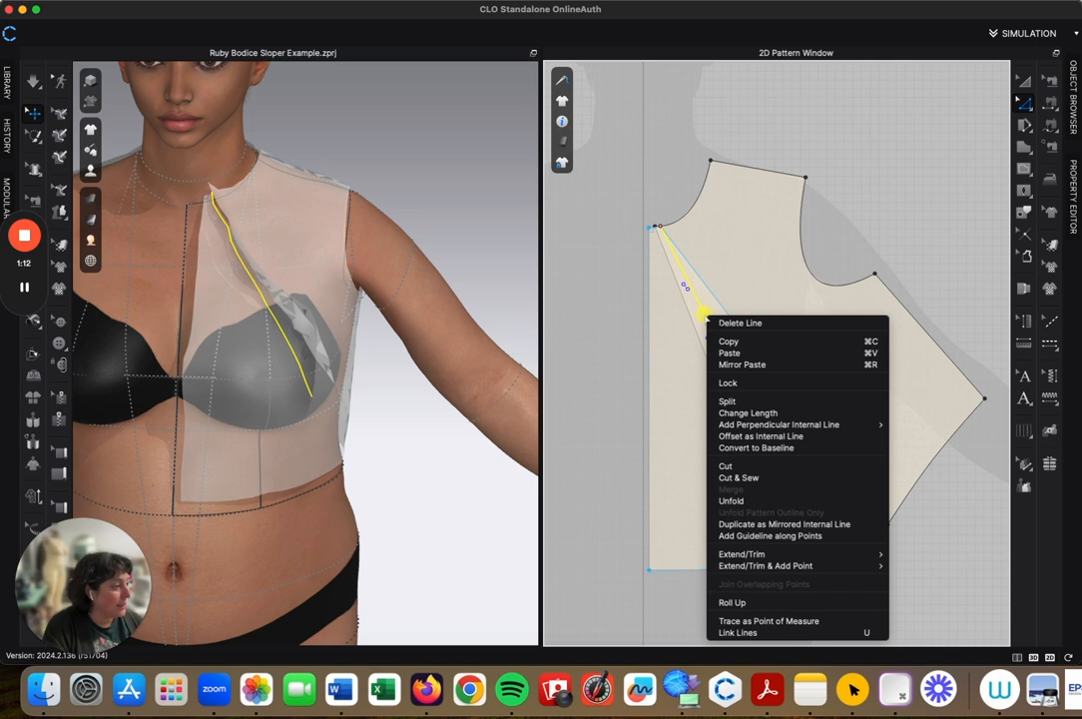
{"action": "left_click", "coordinate": [726, 466]}
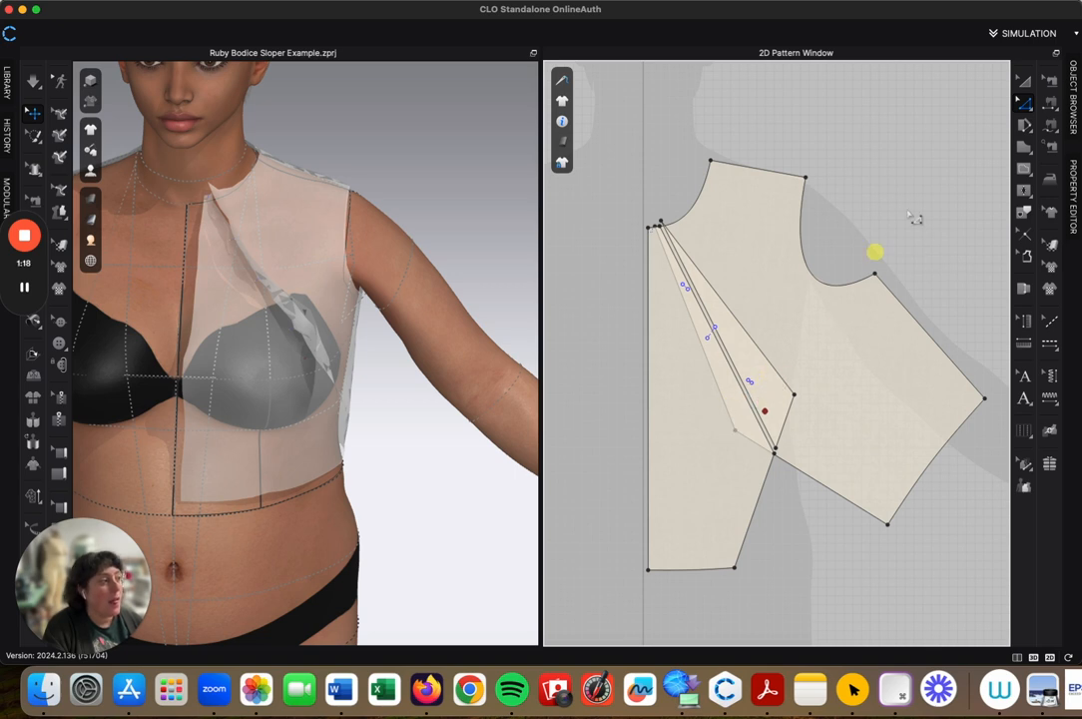
Delete the triangular overlap piece cut off the centre front panel.
{"action": "key", "text": "a"}
{"action": "left_click", "coordinate": [814, 324]}
{"action": "left_click", "coordinate": [757, 378]}
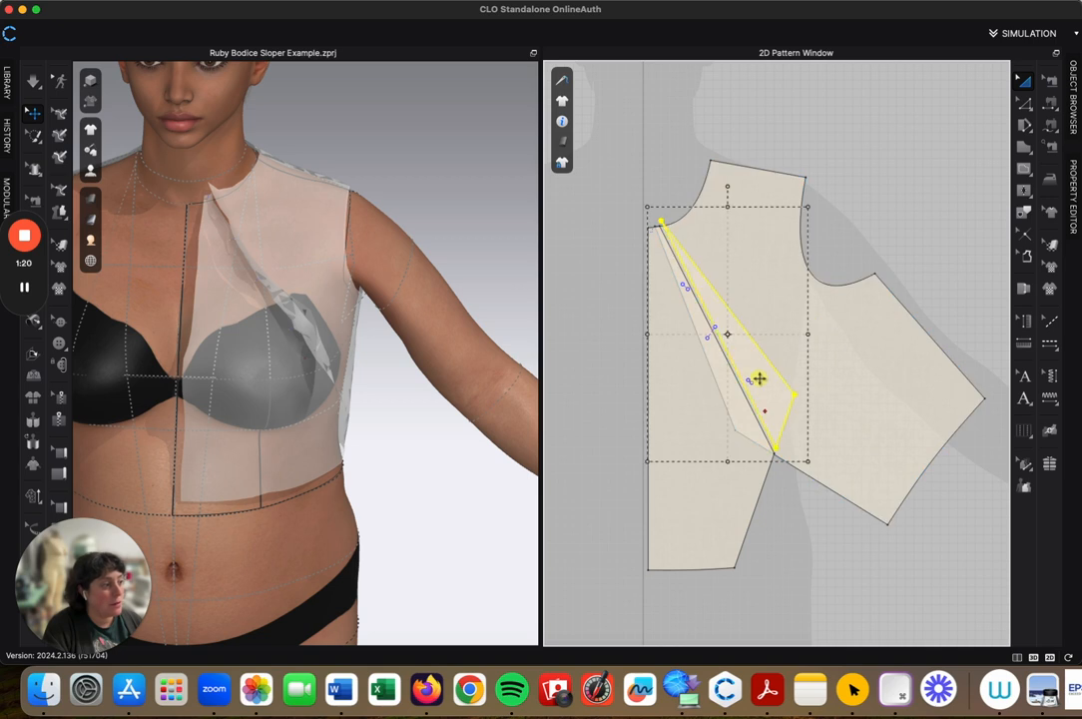
{"action": "key", "text": "BackSpace"}
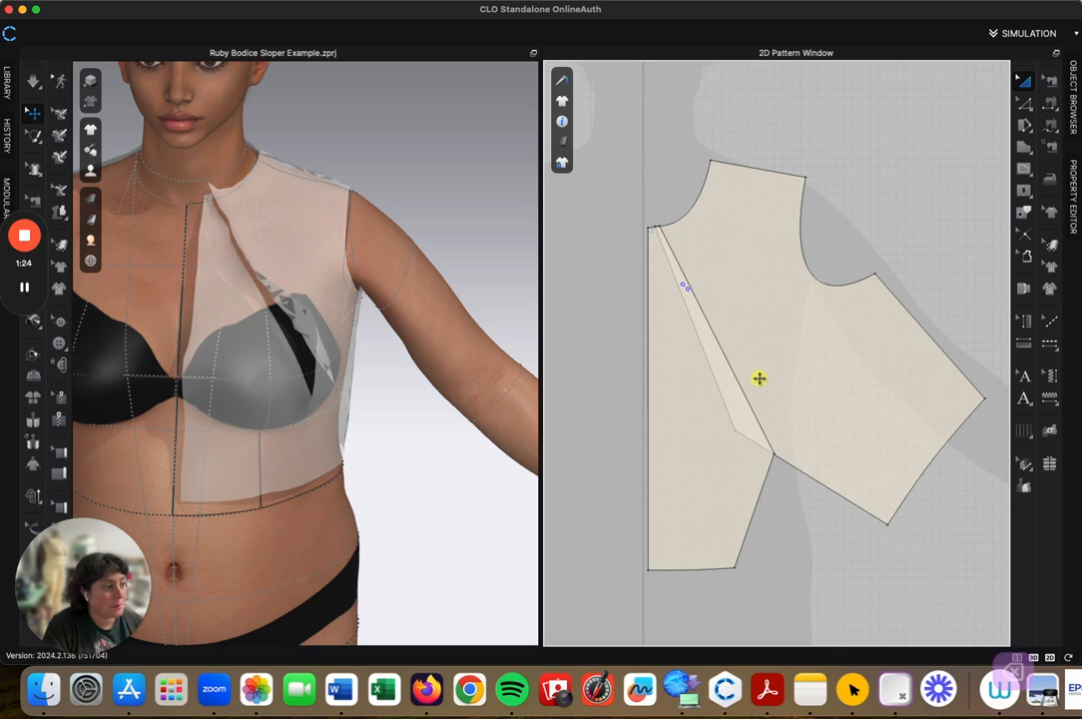
Bring the side front panel to the front of the 2D pattern order.
{"action": "left_click", "coordinate": [759, 378]}
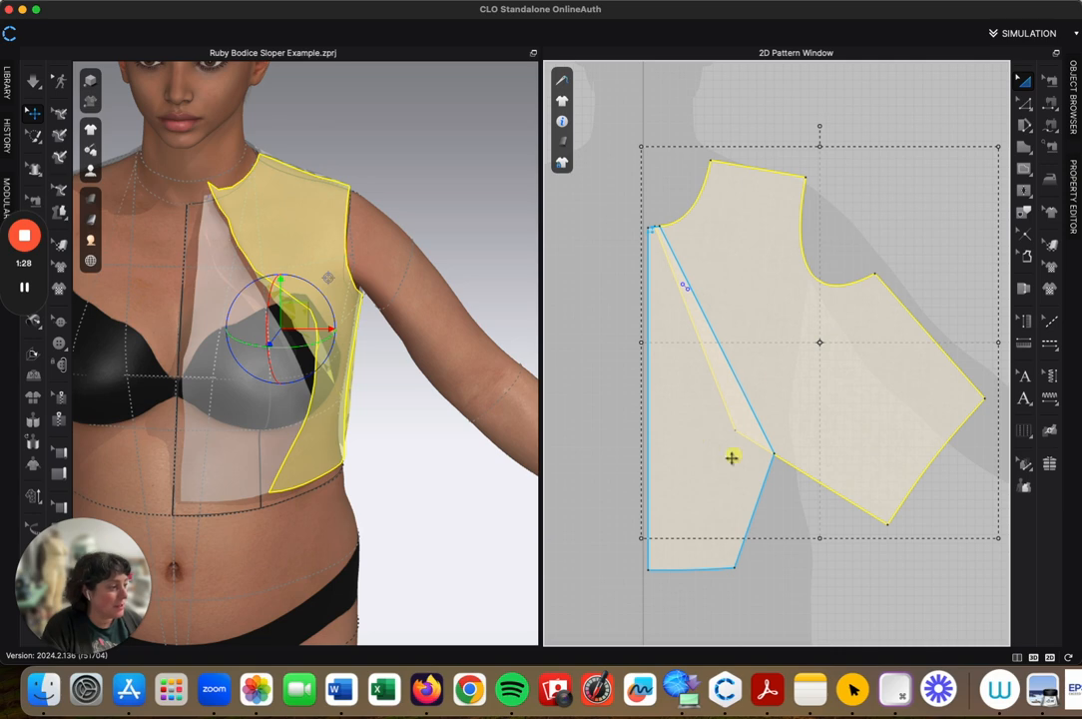
{"action": "mouse_move", "coordinate": [556, 87]}
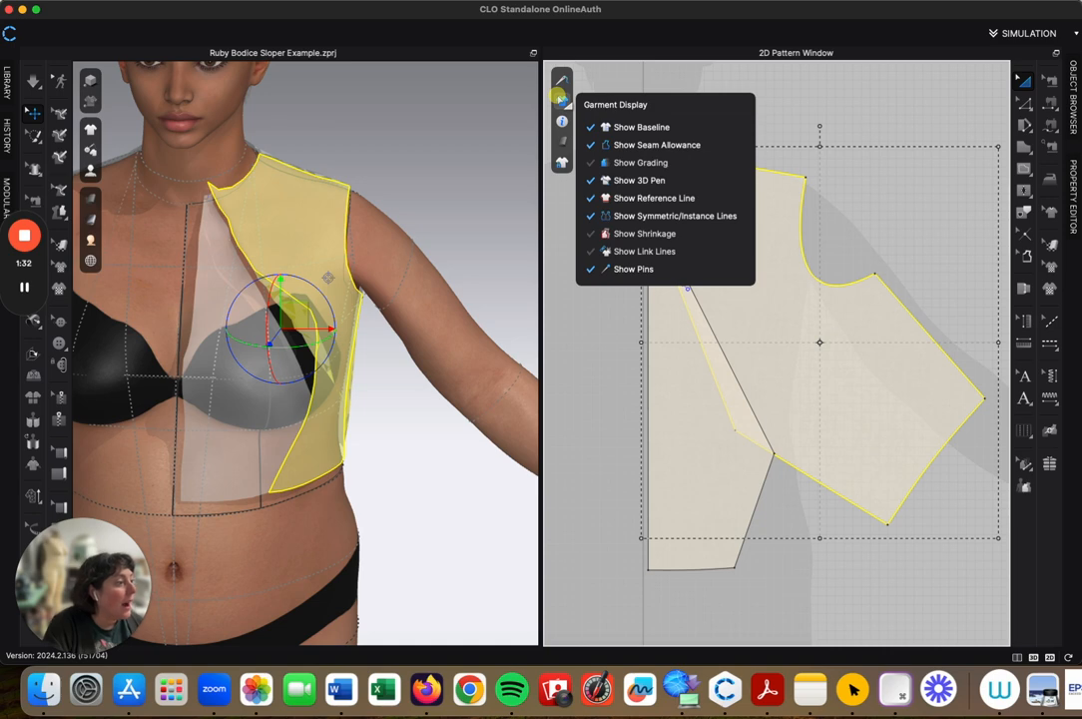
{"action": "mouse_move", "coordinate": [565, 144]}
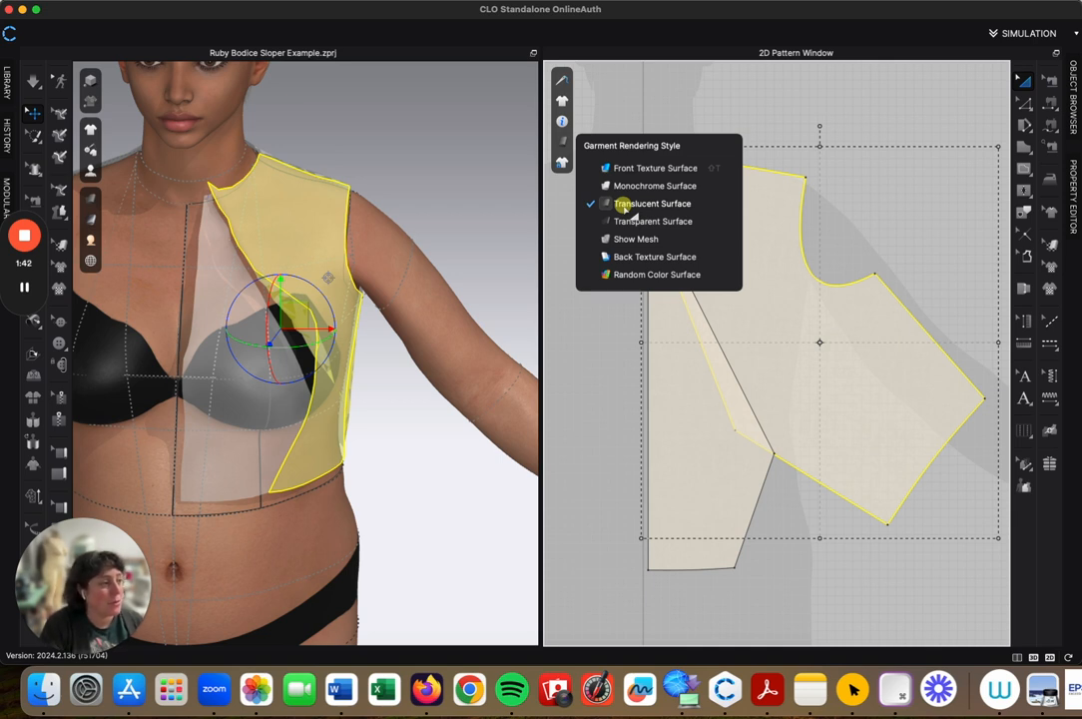
{"action": "left_click", "coordinate": [663, 392]}
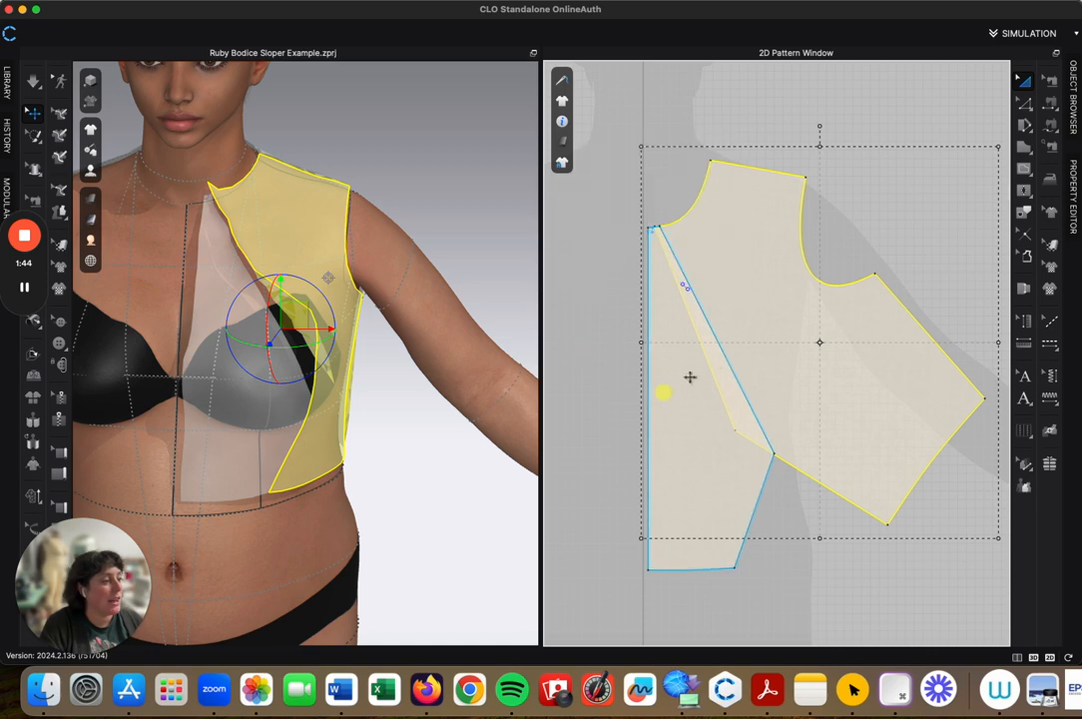
{"action": "left_click", "coordinate": [789, 399]}
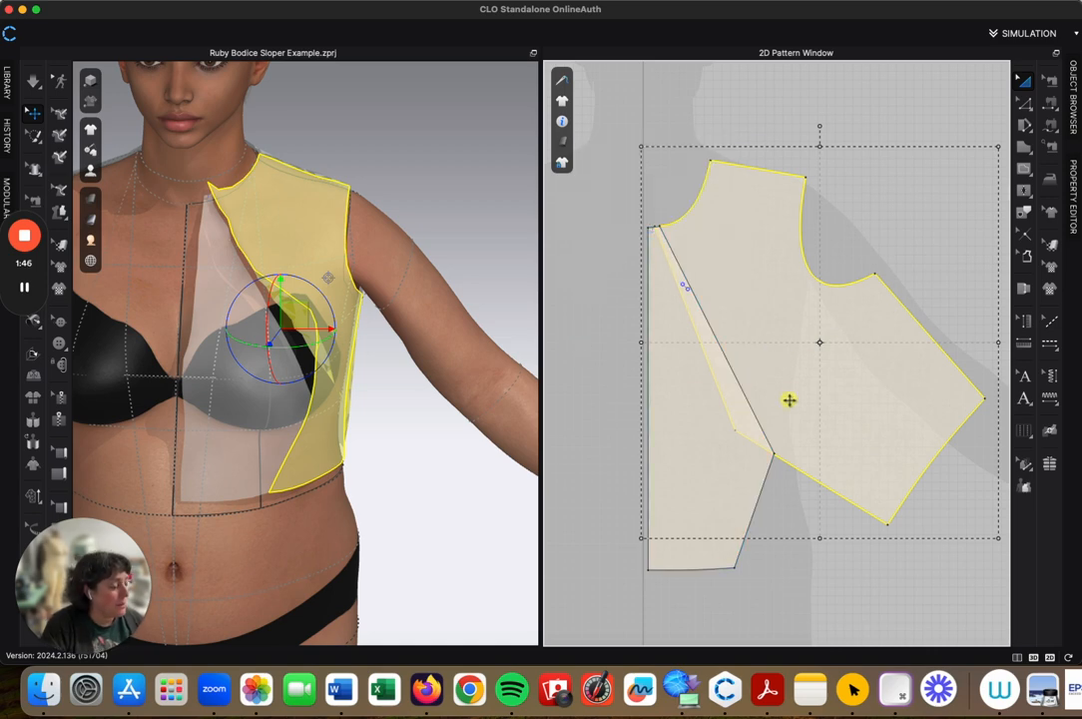
{"action": "right_click", "coordinate": [789, 399]}
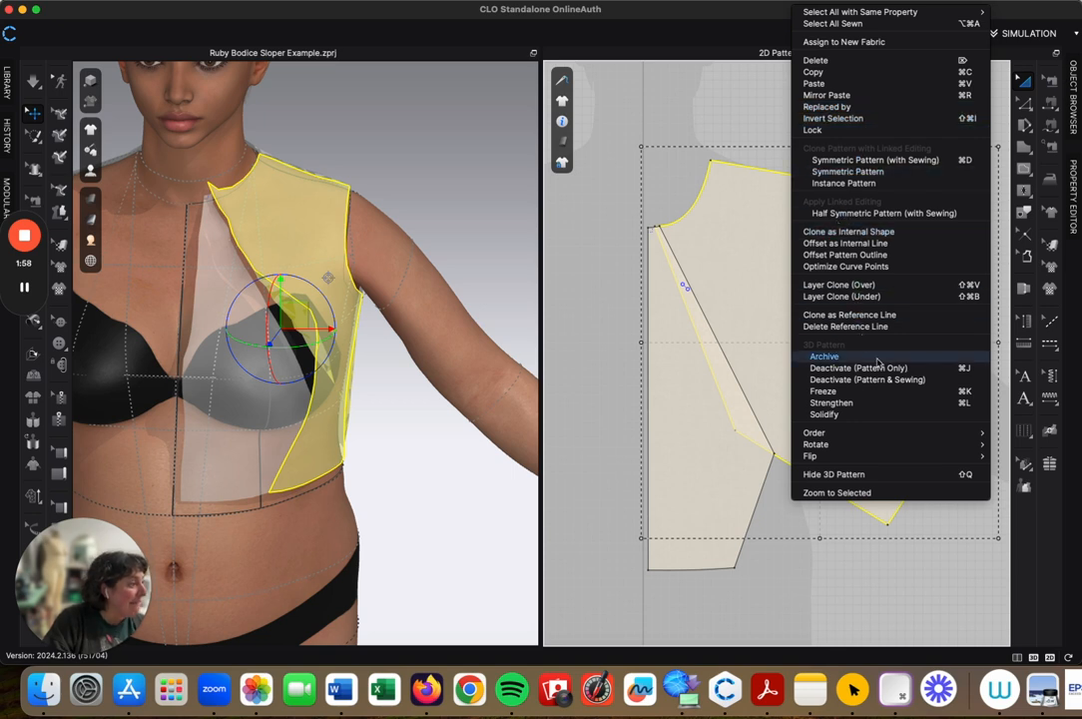
{"action": "mouse_move", "coordinate": [858, 434]}
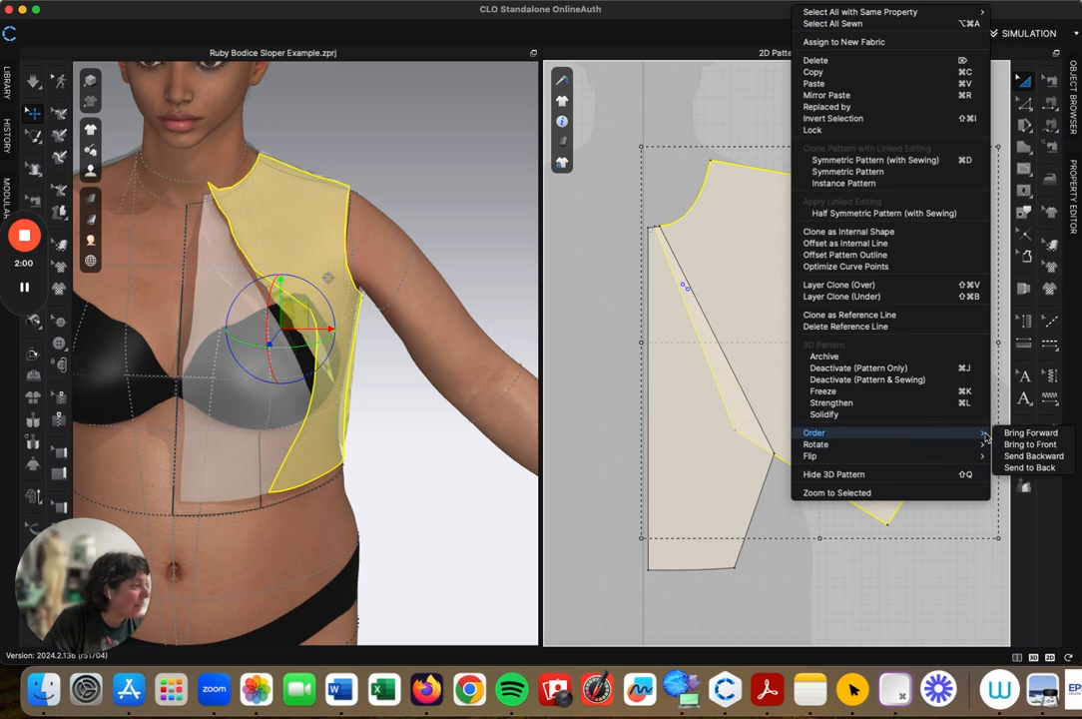
{"action": "left_click", "coordinate": [1028, 444]}
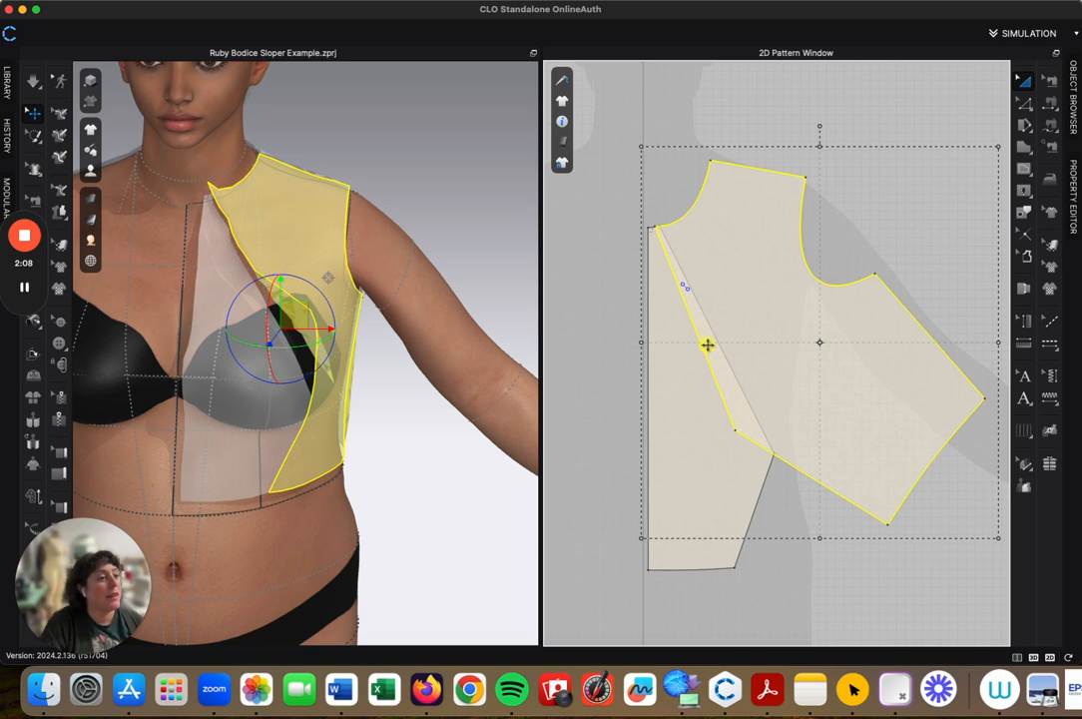
Draw an internal line on the side front panel along the centre panel's diagonal edge, from its lower corner to the neckline.
{"action": "left_click", "coordinate": [1023, 170]}
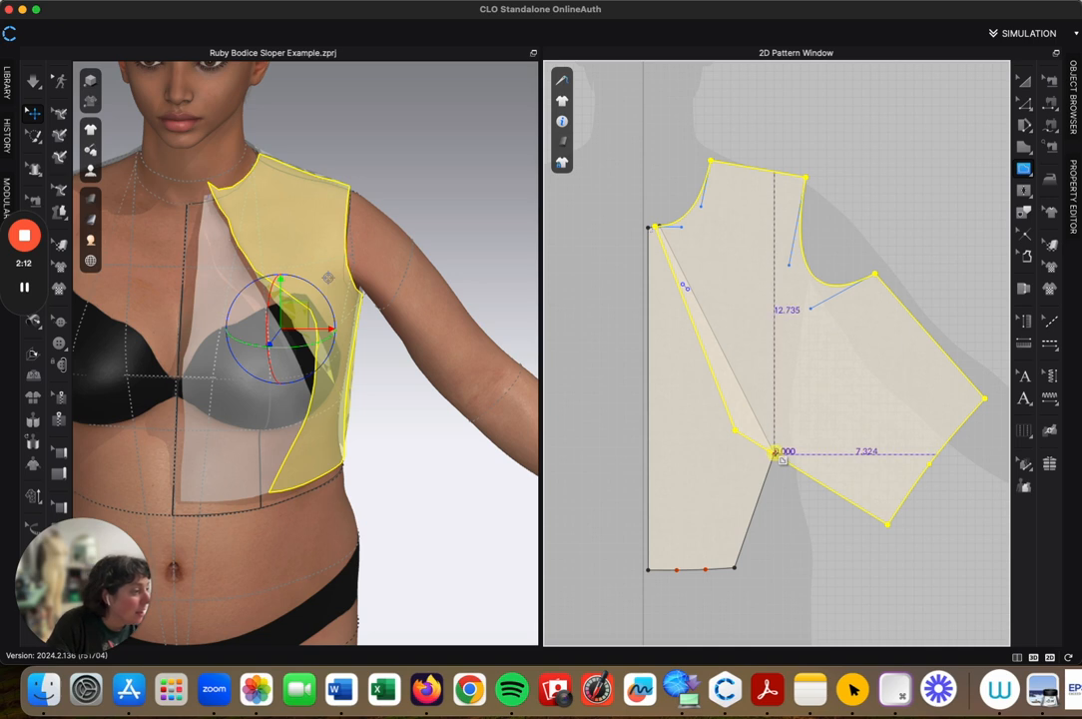
{"action": "left_click", "coordinate": [776, 453]}
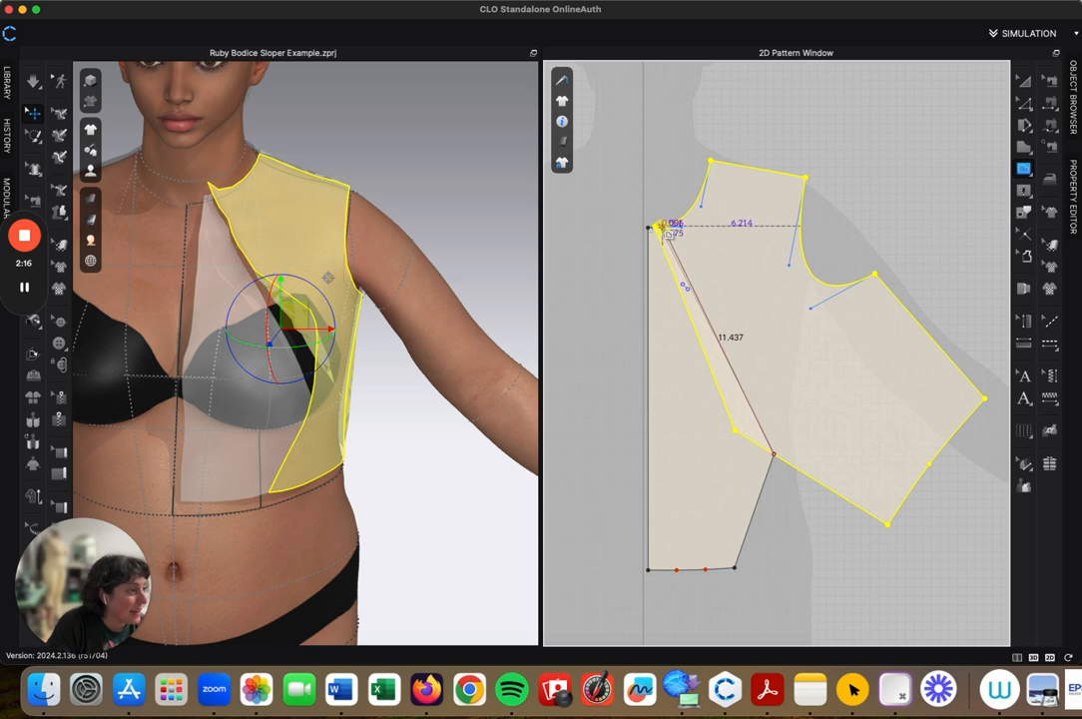
{"action": "scroll", "coordinate": [659, 223], "scroll_direction": "up", "scroll_amount": 5}
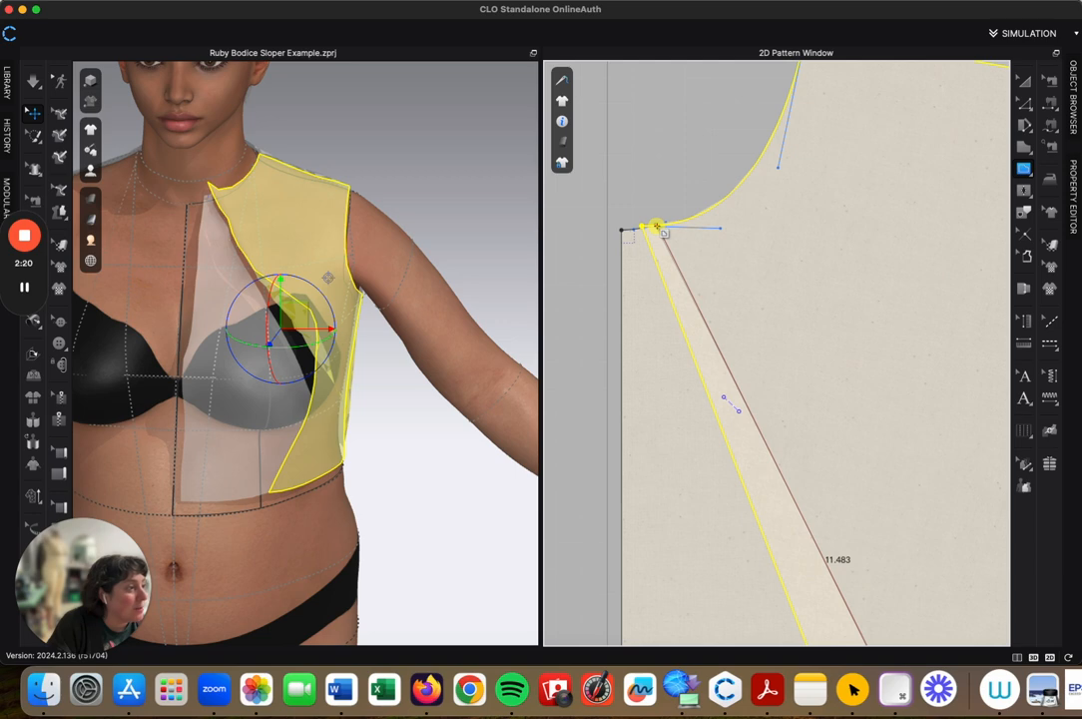
{"action": "left_click", "coordinate": [657, 225]}
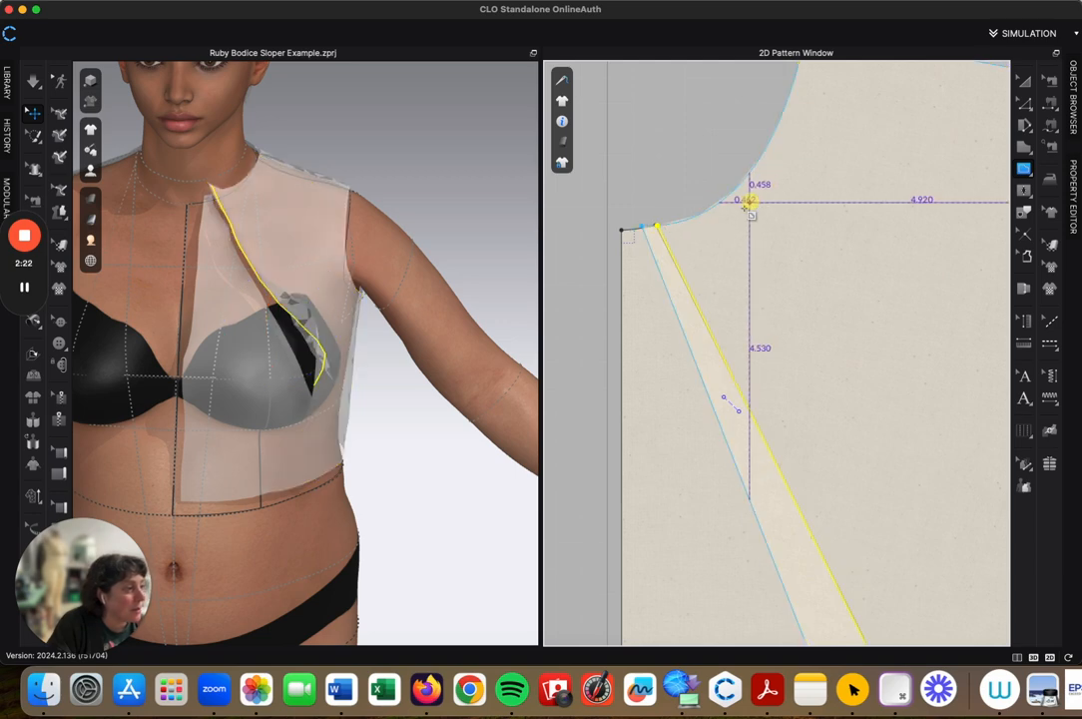
Cut the side front panel along its new internal line and delete the cut-off sliver.
{"action": "scroll", "coordinate": [701, 235], "scroll_direction": "down", "scroll_amount": 5}
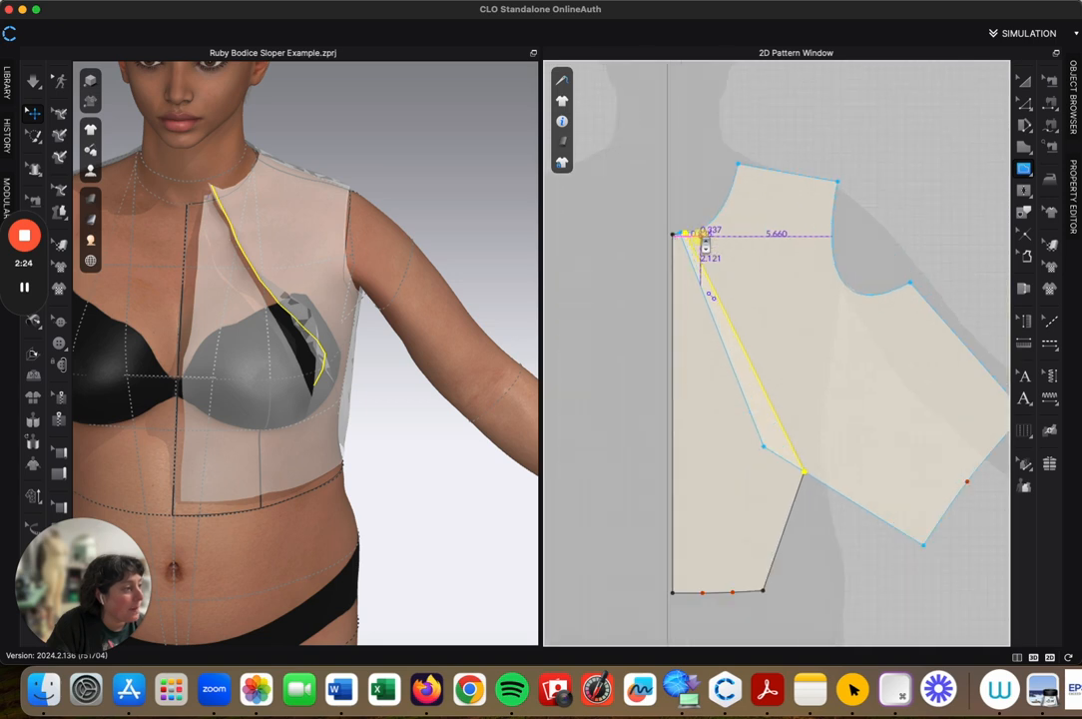
{"action": "left_click", "coordinate": [1024, 102]}
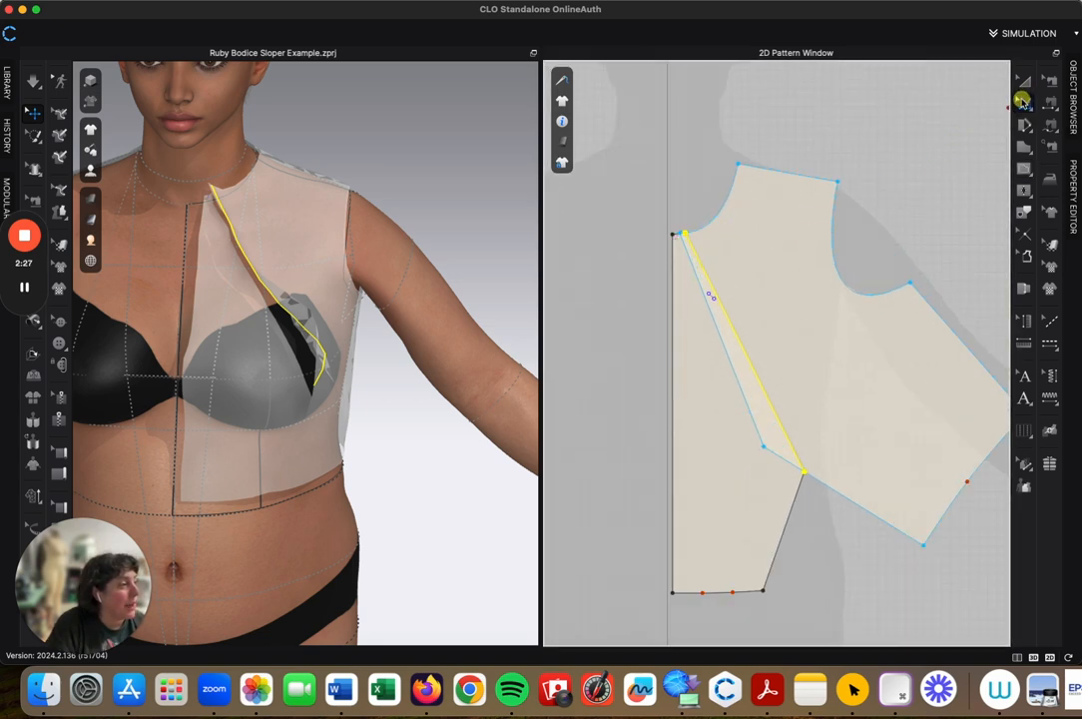
{"action": "right_click", "coordinate": [765, 396]}
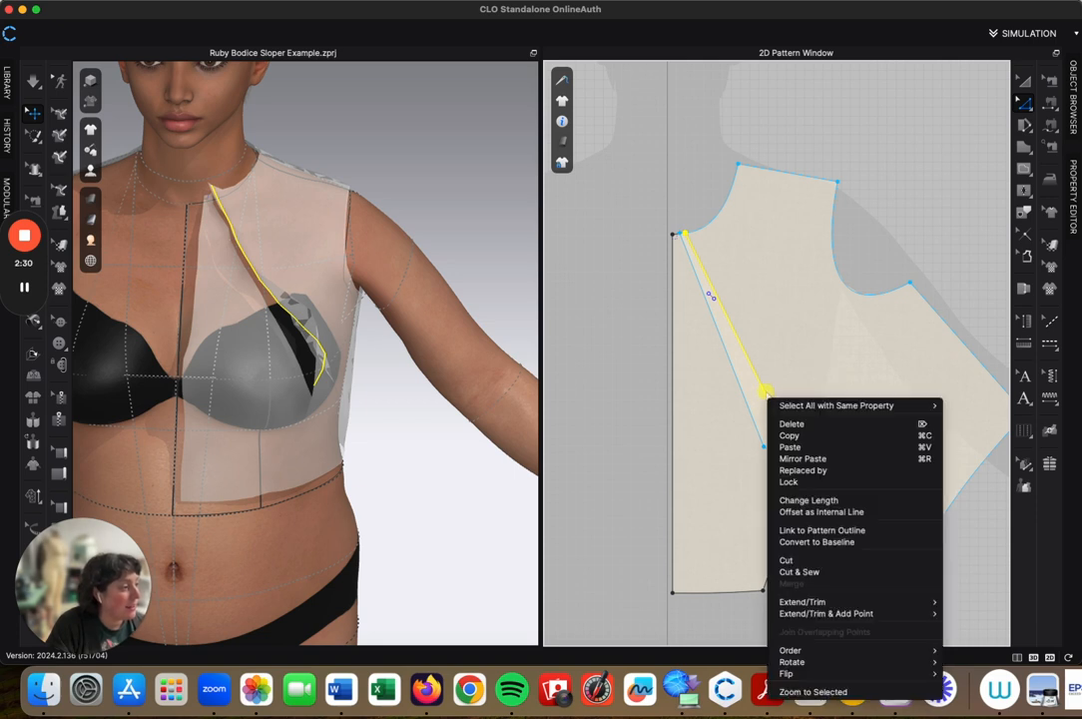
{"action": "left_click", "coordinate": [814, 570]}
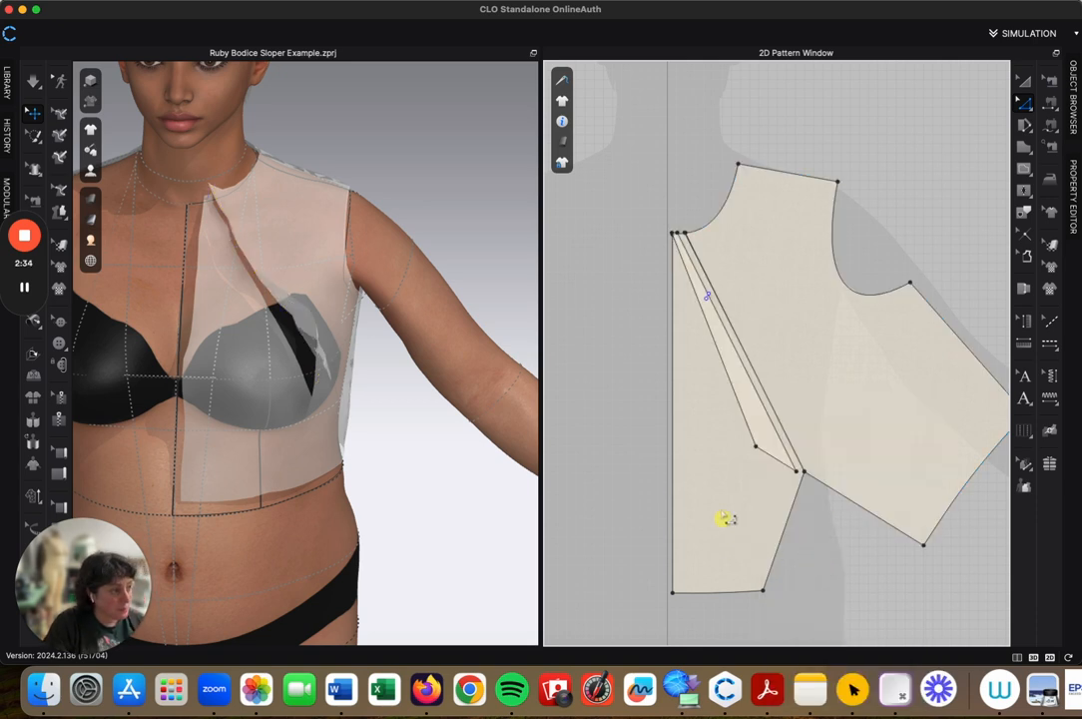
{"action": "left_click", "coordinate": [1026, 85]}
{"action": "left_click", "coordinate": [744, 385]}
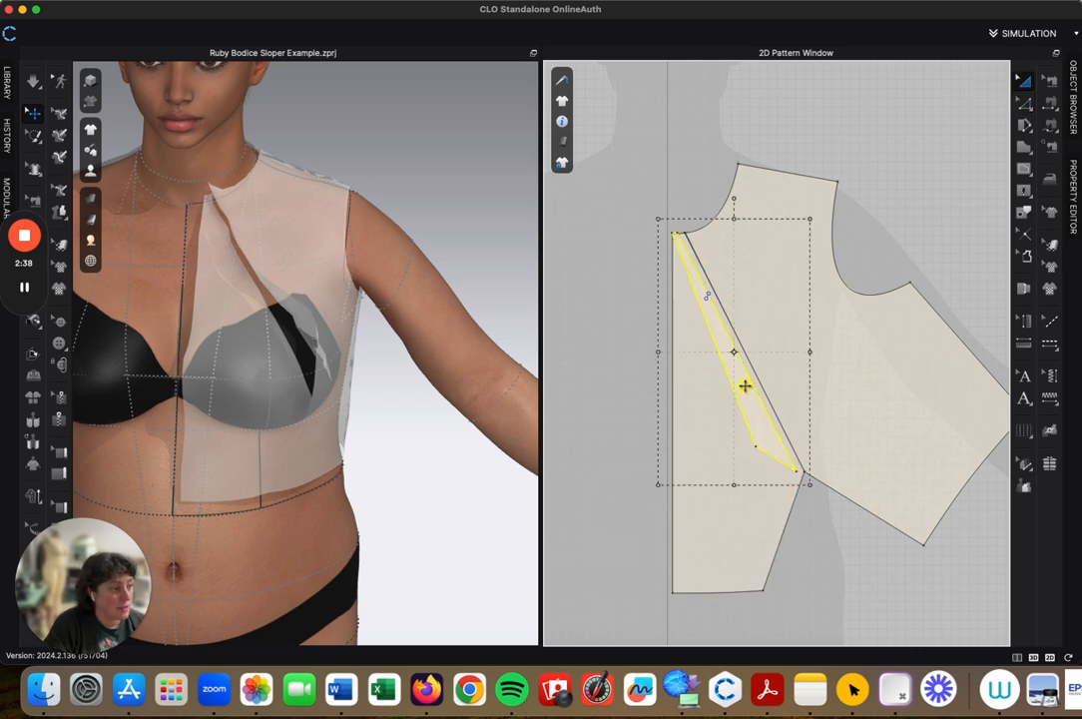
{"action": "key", "text": "BackSpace"}
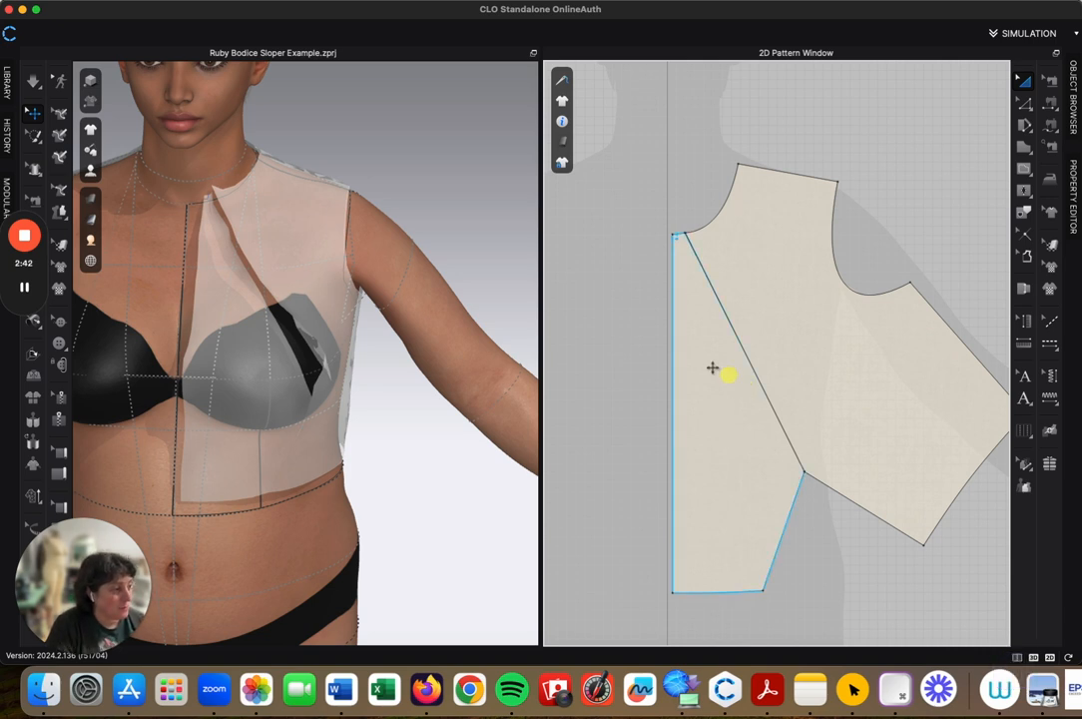
Shift the centre front panel slightly away from the side panel and merge the two along their matching diagonal edges.
{"action": "left_click", "coordinate": [734, 424]}
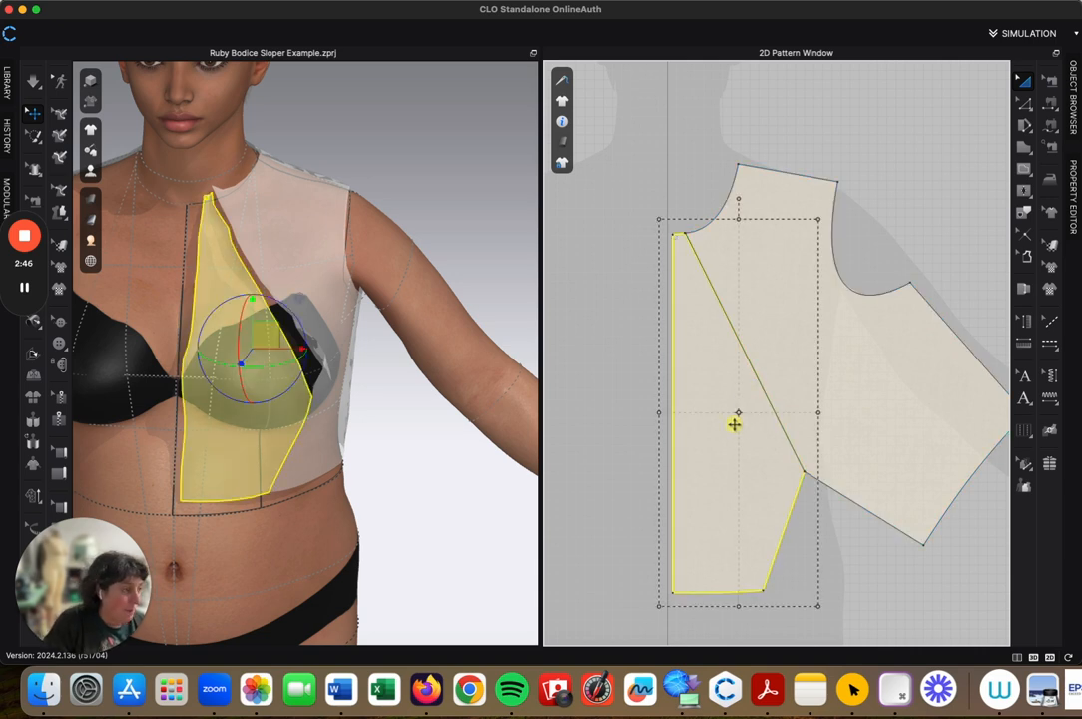
{"action": "left_click_drag", "start_coordinate": [734, 424], "coordinate": [726, 423]}
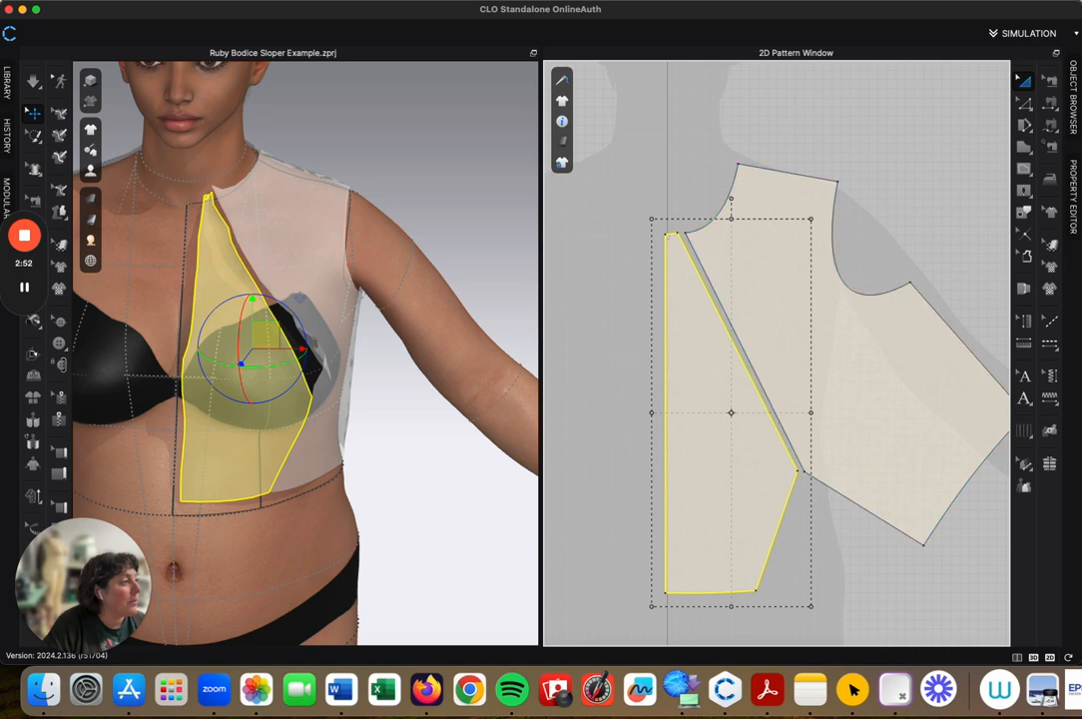
{"action": "left_click", "coordinate": [1024, 104]}
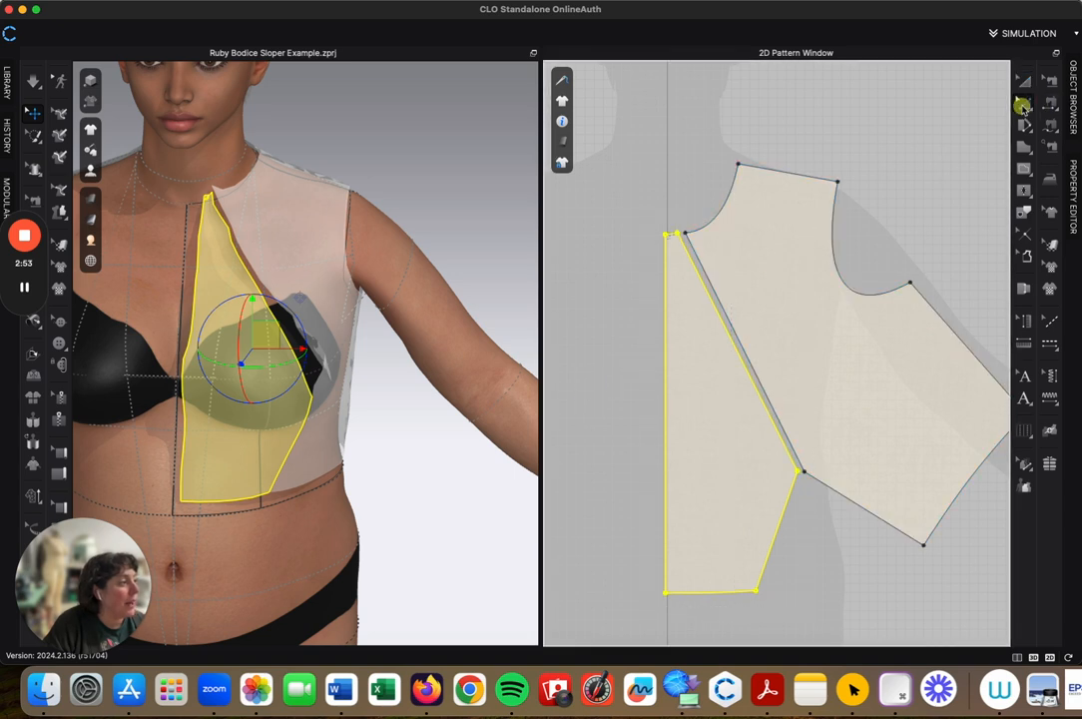
{"action": "left_click", "coordinate": [672, 212]}
{"action": "left_click", "coordinate": [719, 297]}
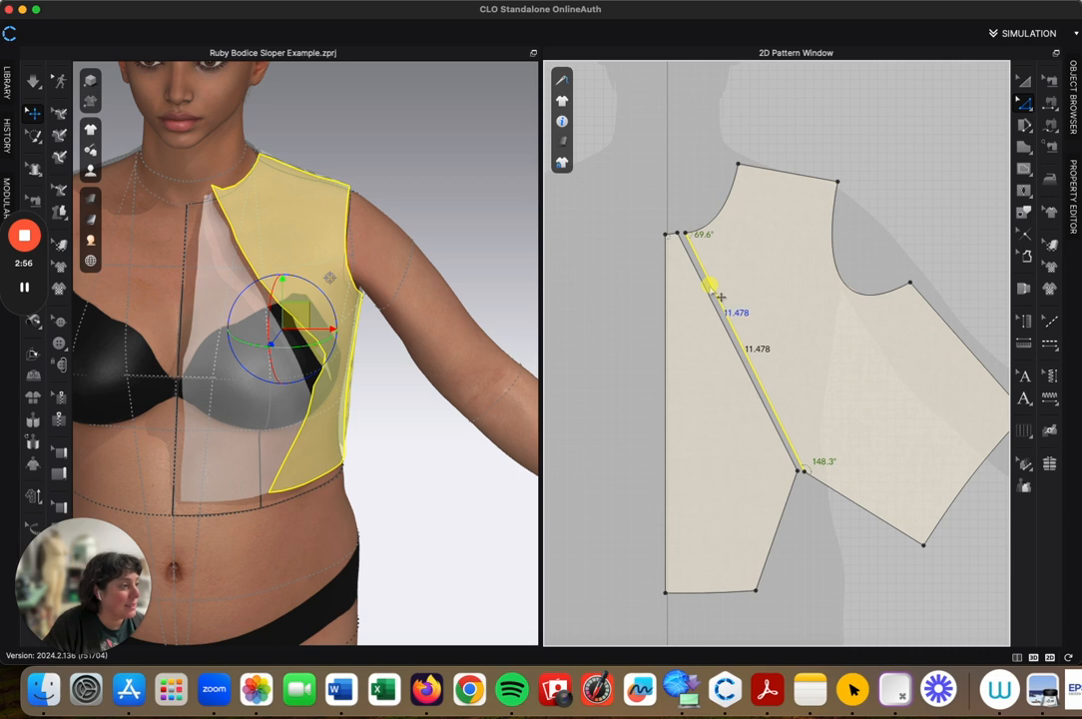
{"action": "left_click", "coordinate": [719, 301]}
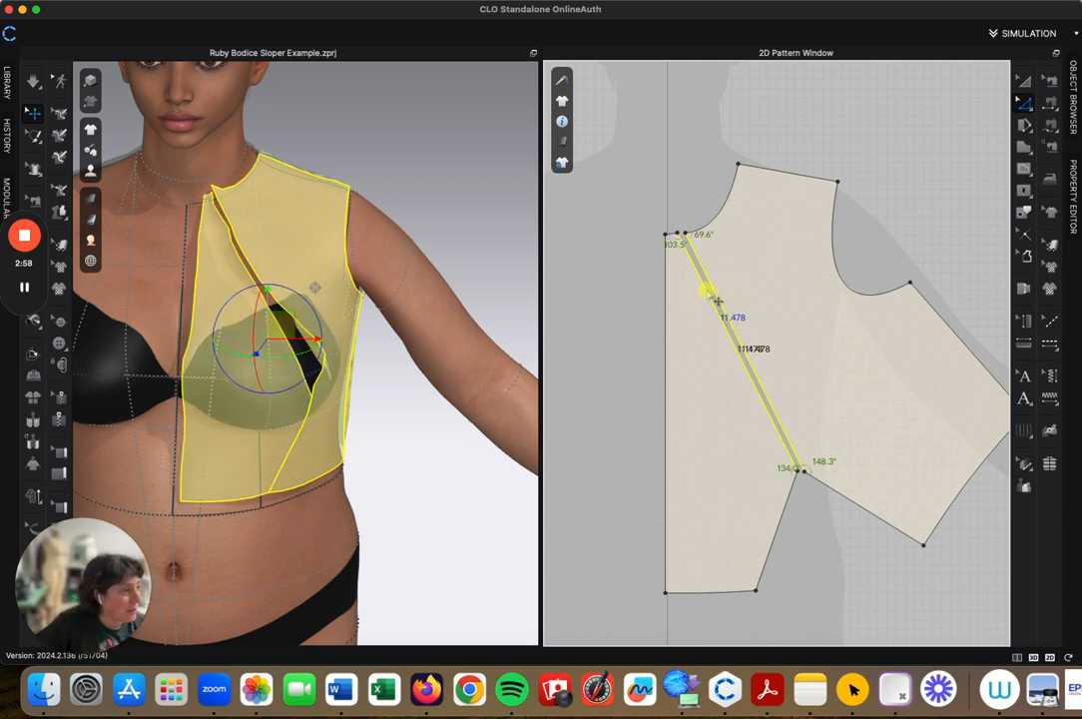
{"action": "right_click", "coordinate": [707, 291]}
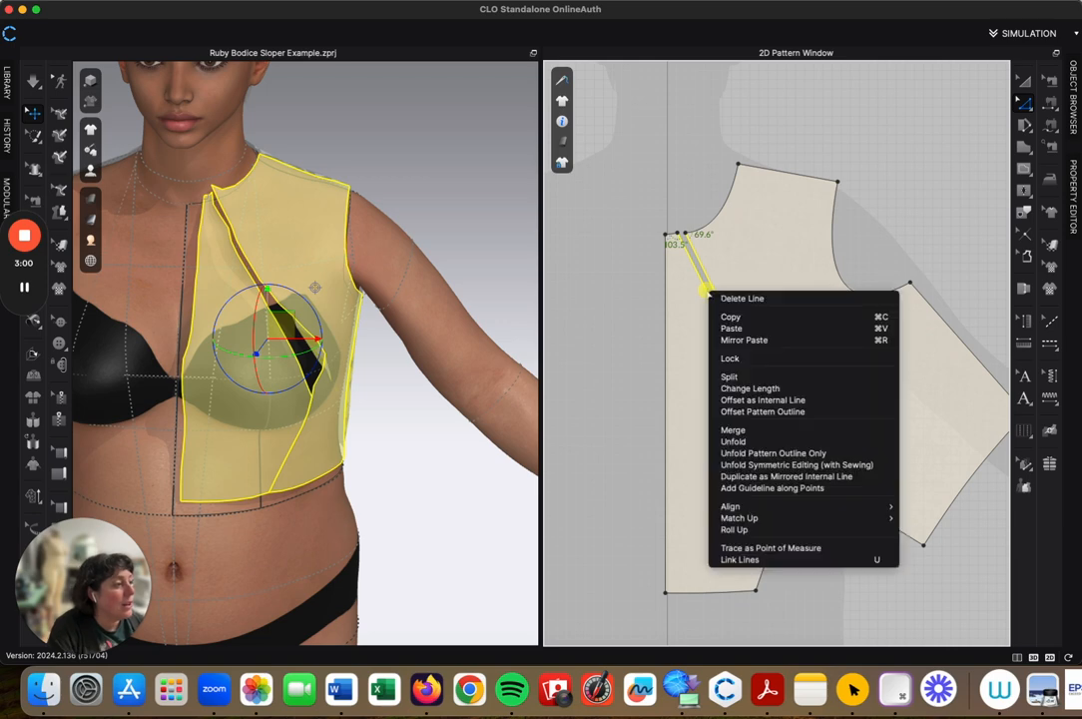
{"action": "left_click", "coordinate": [726, 431]}
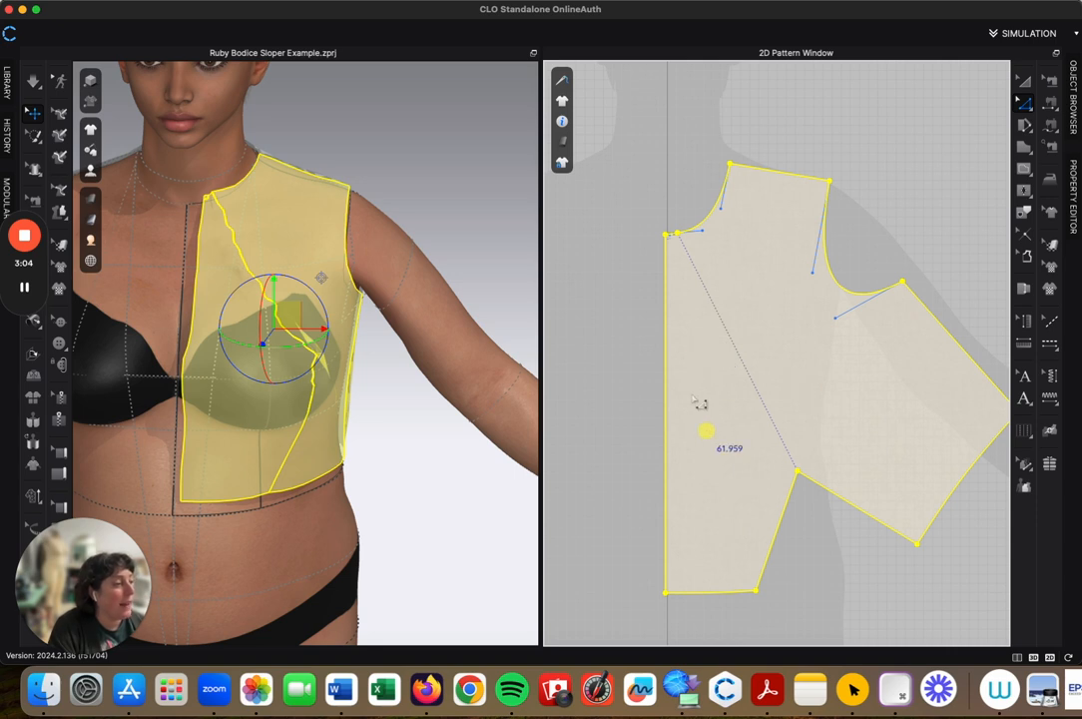